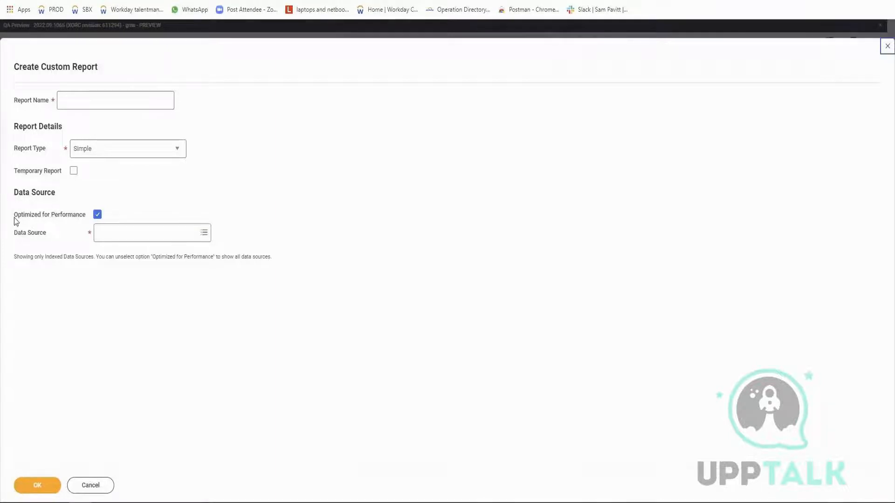
# Name the new custom report "[VISH] Simple Report".
pyautogui.click(105, 96)
pyautogui.write('[V')
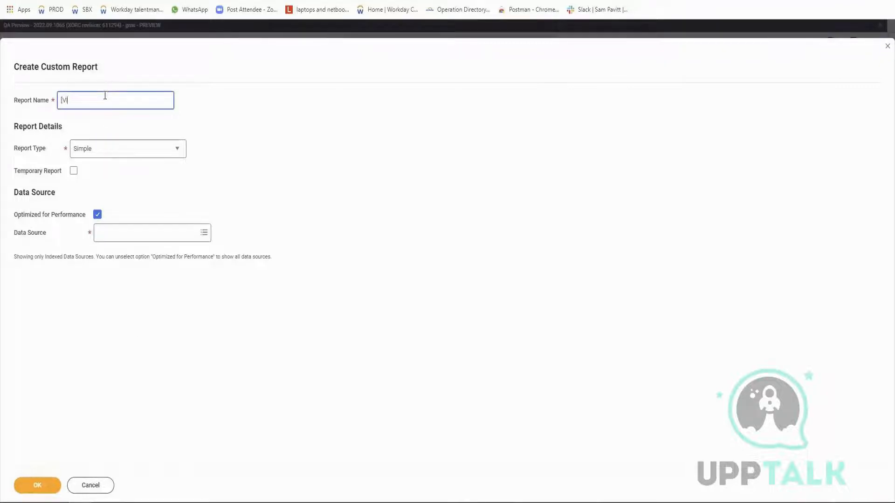
pyautogui.write('ISH]')
pyautogui.write(' Siple')
pyautogui.write('m')
pyautogui.press('Right')
pyautogui.press('Right')
pyautogui.press('Right')
pyautogui.write('Report')
# Keep the report type as Simple and turn off Optimized for Performance for the data source.
pyautogui.click(130, 154)
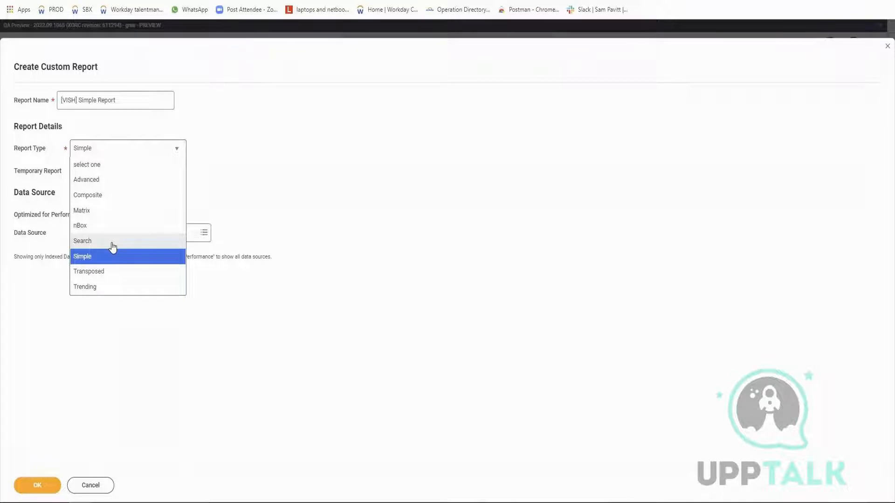
pyautogui.click(18, 175)
pyautogui.moveTo(16, 174); pyautogui.dragTo(62, 180)
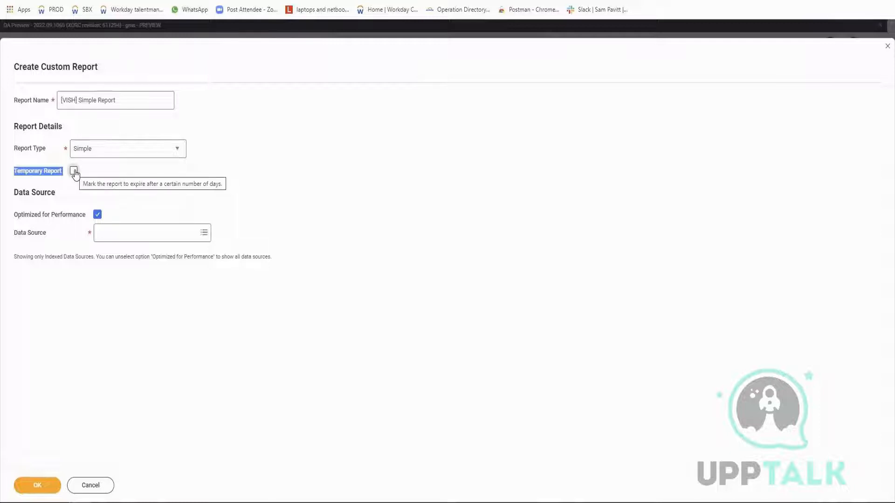
pyautogui.click(97, 215)
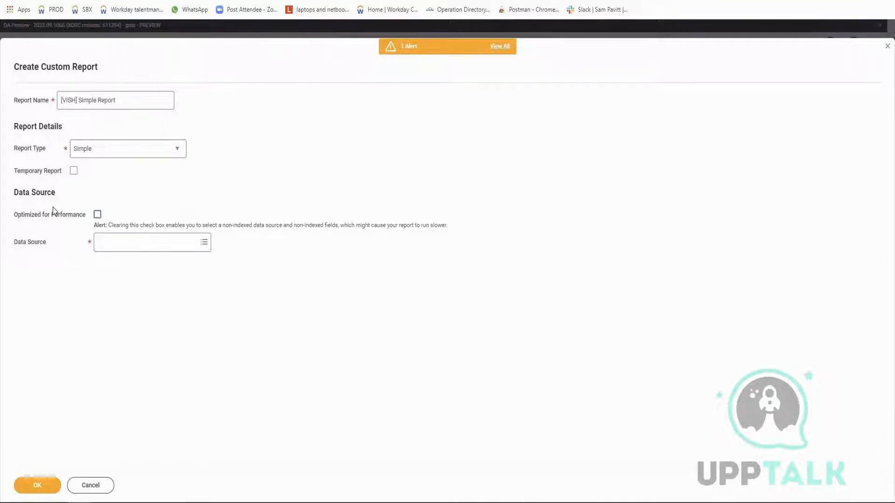
pyautogui.moveTo(54, 210)
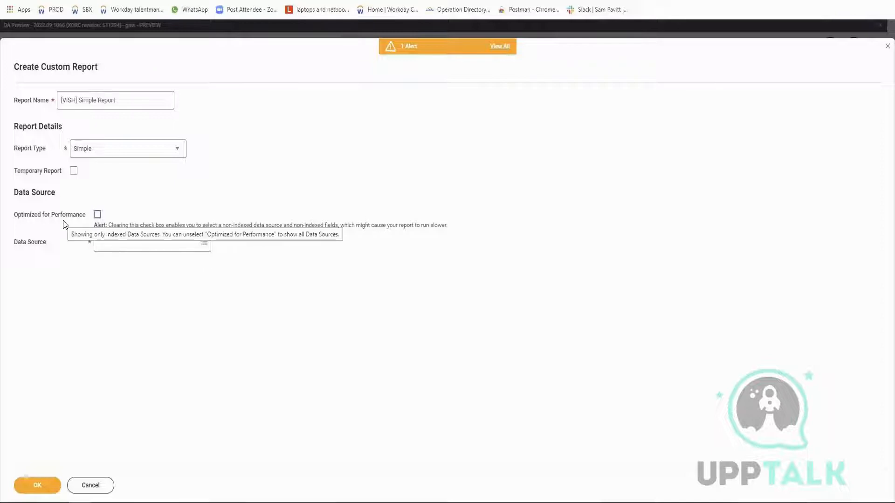
# Choose All Active Employees as the data source and confirm the creation of the custom report.
pyautogui.click(112, 241)
pyautogui.write('All')
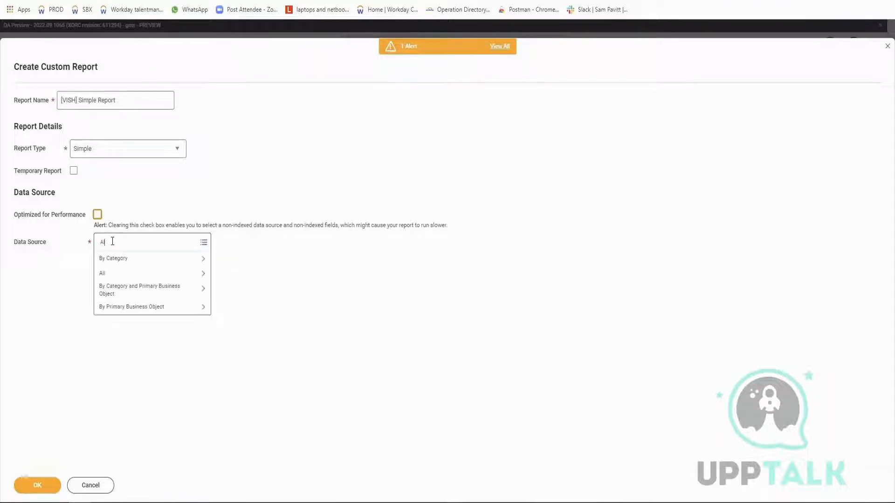
pyautogui.write(' employee ')
pyautogui.write('Active')
pyautogui.press('Return')
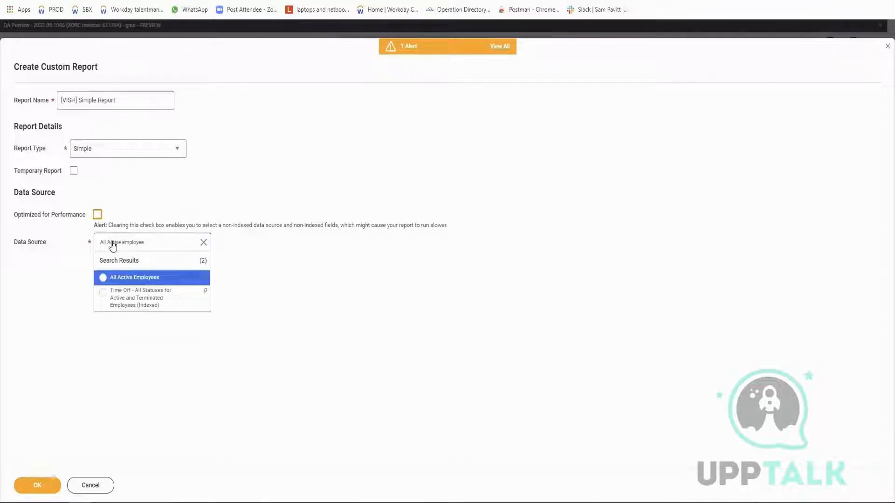
pyautogui.press('Return')
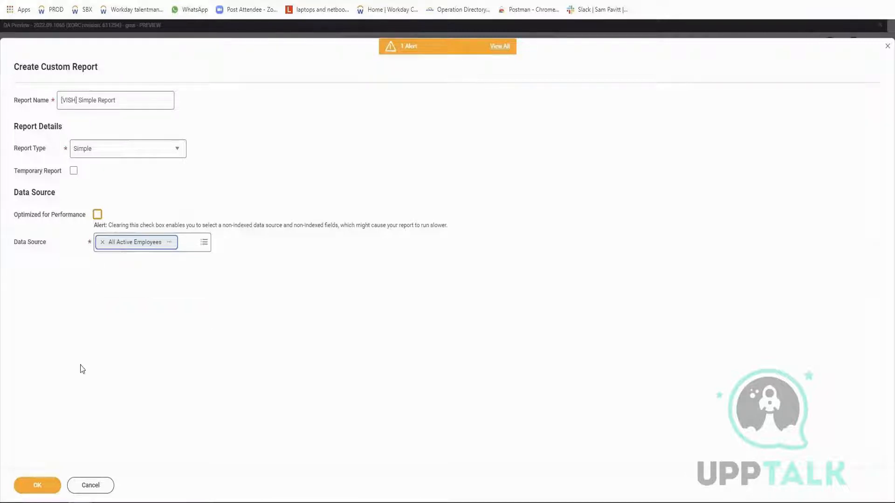
pyautogui.click(38, 485)
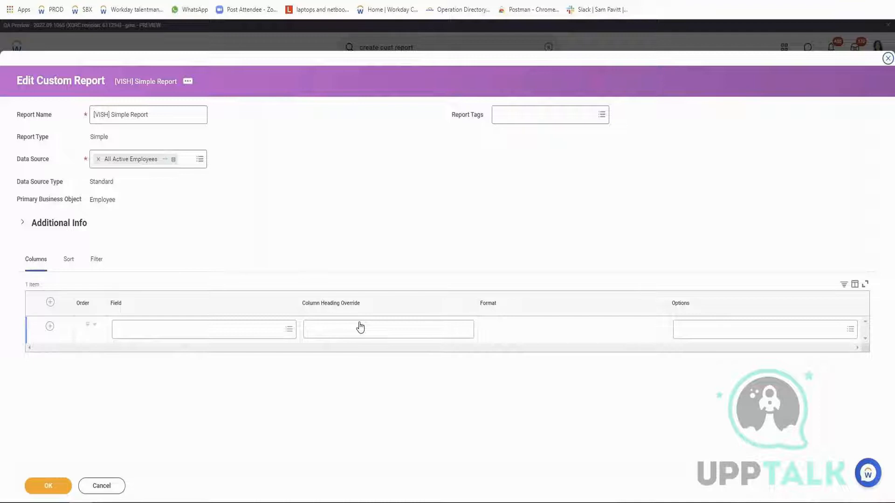
# Set the first report column to the Legal First Name field with the column heading override FName.
pyautogui.click(250, 328)
pyautogui.write('Legal First Name')
pyautogui.press('Return')
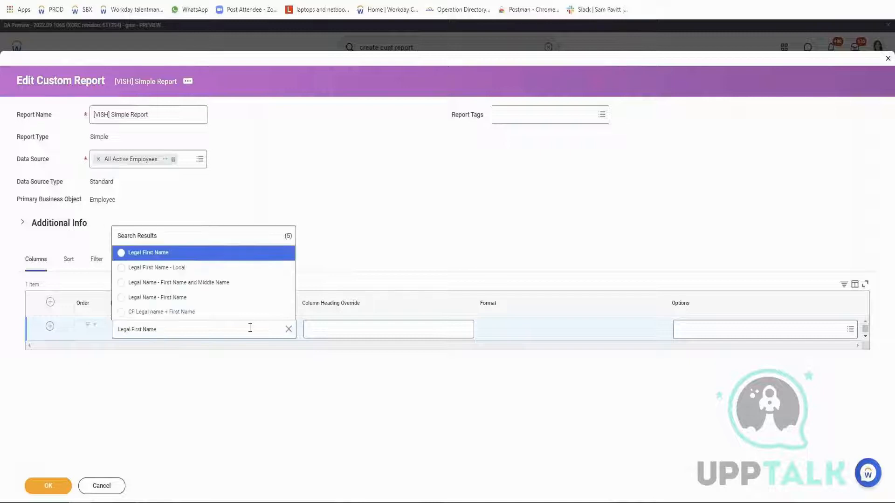
pyautogui.click(168, 254)
pyautogui.click(335, 327)
pyautogui.write('FName')
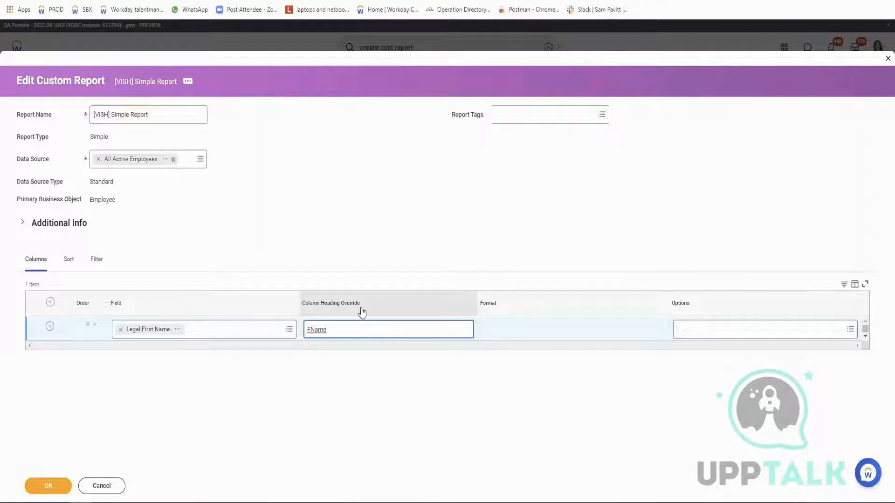
# Add a second column for the Legal Last Name field with the column heading override LName.
pyautogui.click(50, 327)
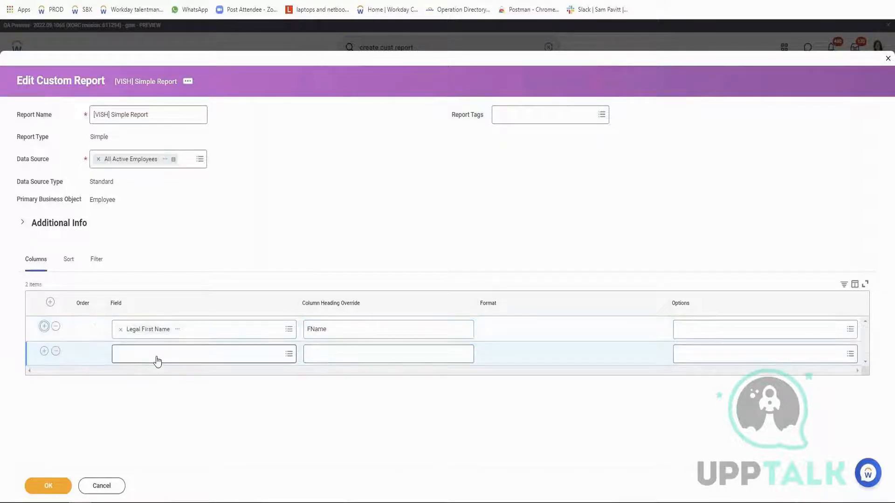
pyautogui.click(157, 354)
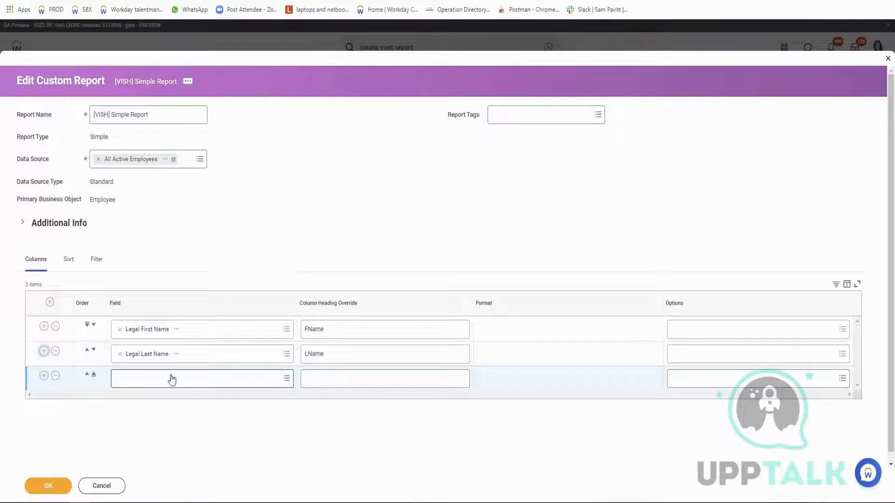
# Fill the third column row with the Date of Birth field and leave its heading override blank.
pyautogui.click(171, 372)
pyautogui.write('Date')
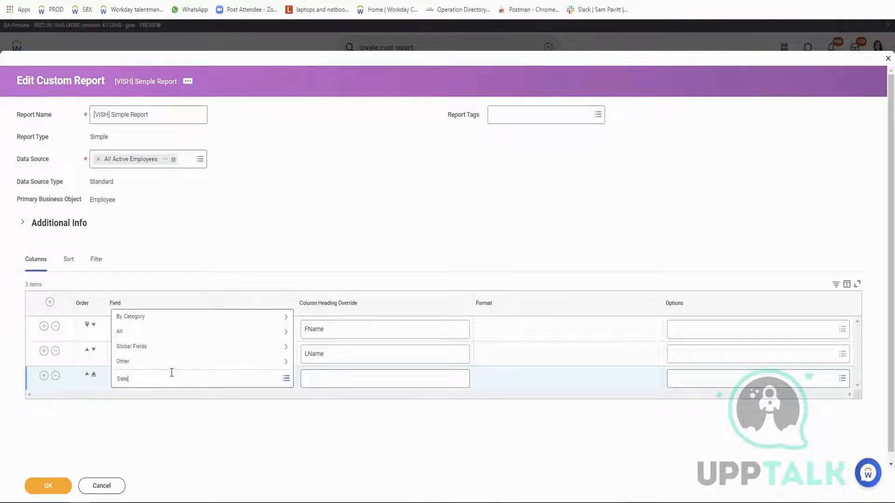
pyautogui.write(' of Birth')
pyautogui.press('Return')
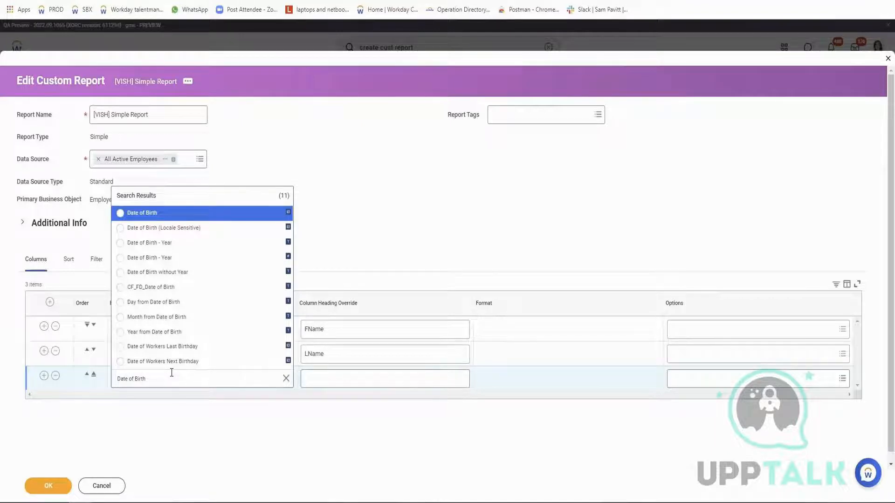
pyautogui.press('Return')
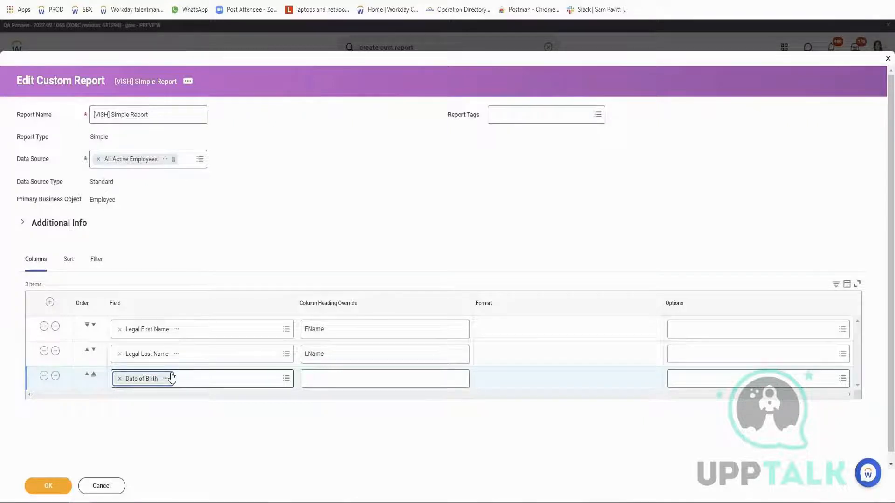
pyautogui.click(334, 377)
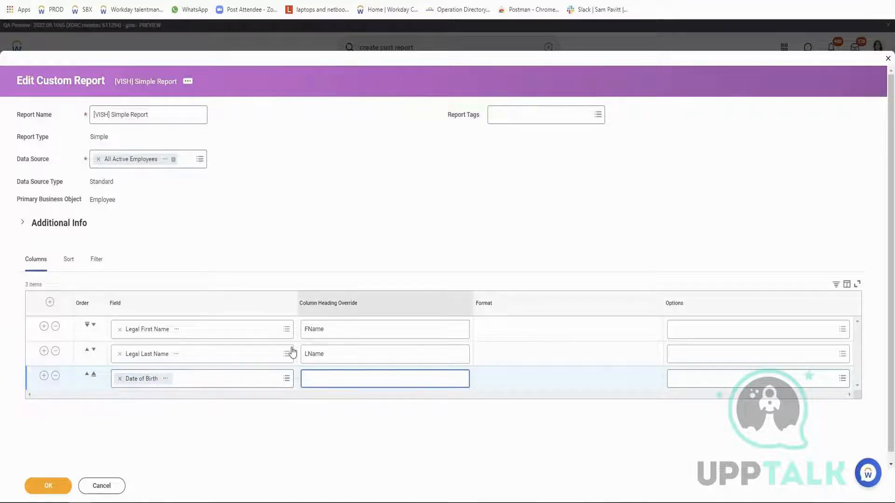
# Add a fourth column row to the report using the Age field.
pyautogui.click(44, 376)
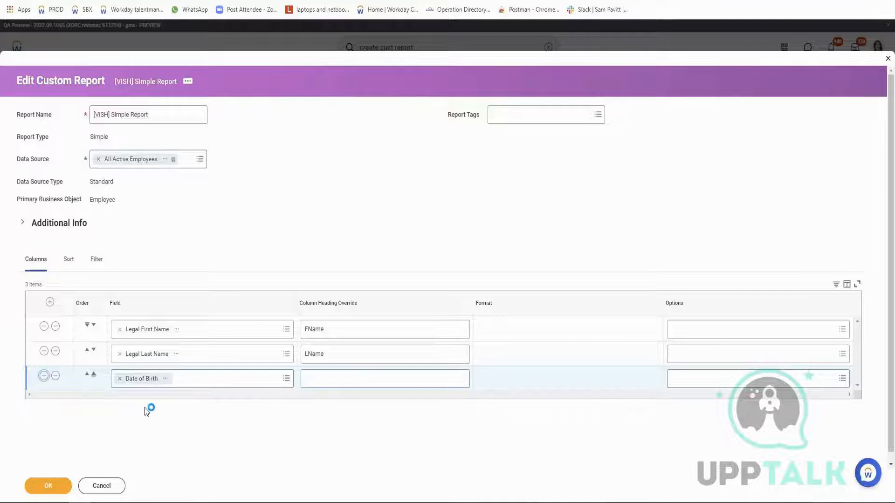
pyautogui.click(146, 409)
pyautogui.write('age')
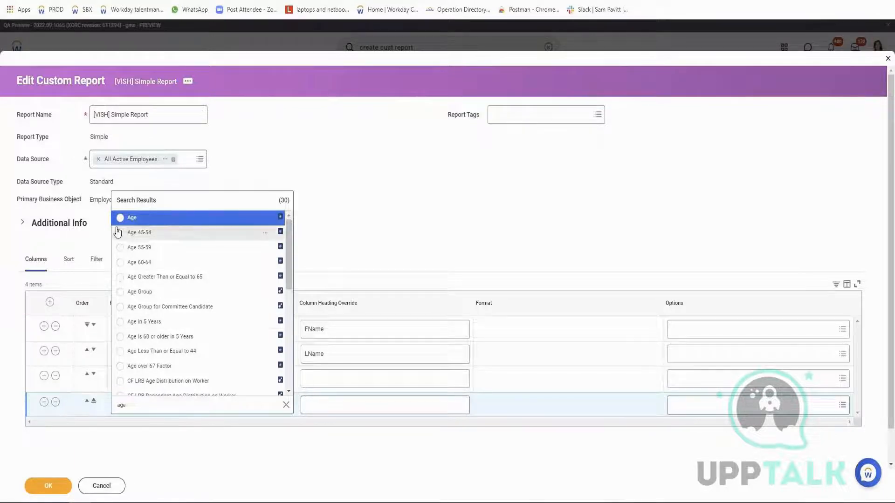
pyautogui.click(130, 217)
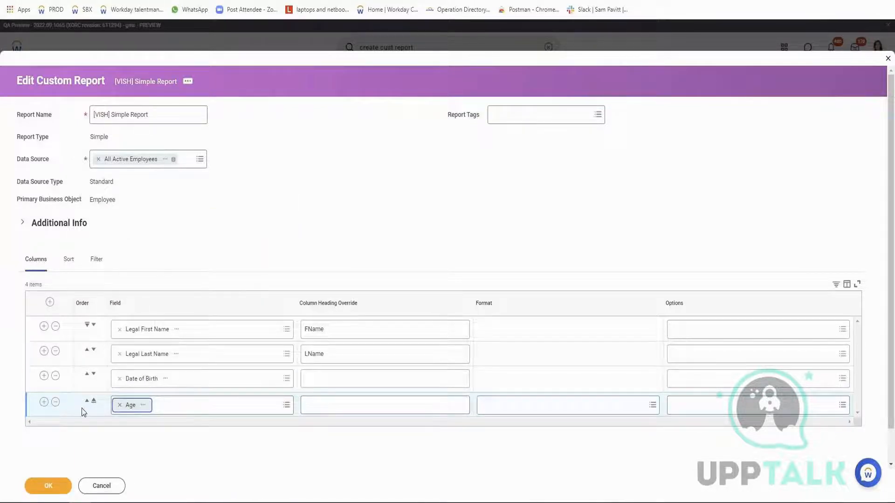
# Add a fifth column row to the report using the Age Group field.
pyautogui.click(44, 403)
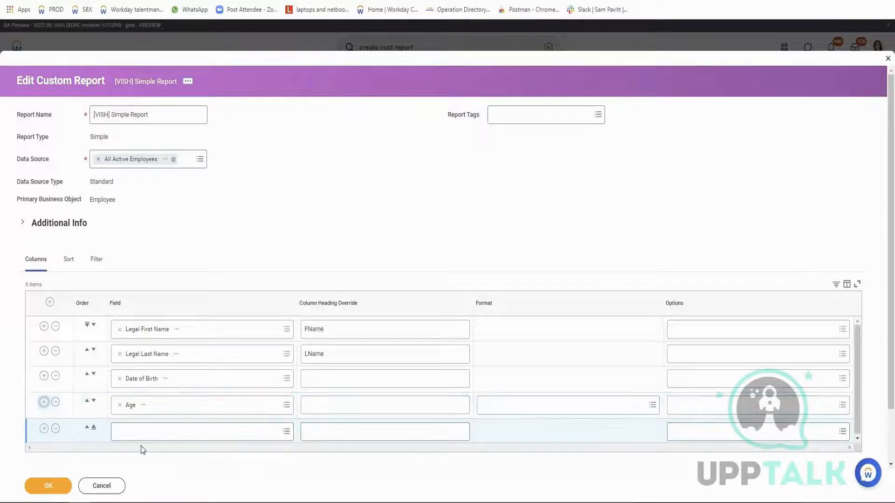
pyautogui.write('Age groupd')
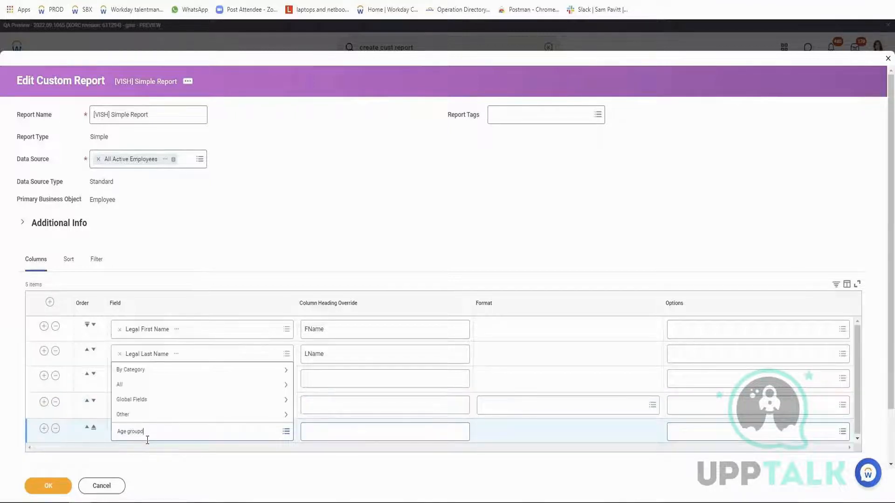
pyautogui.press('Return')
pyautogui.press('BackSpace')
pyautogui.press('Return')
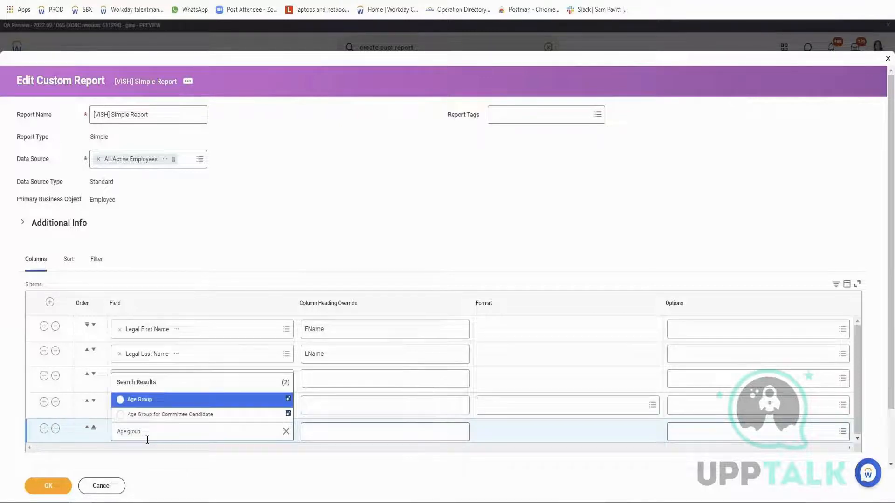
pyautogui.press('Return')
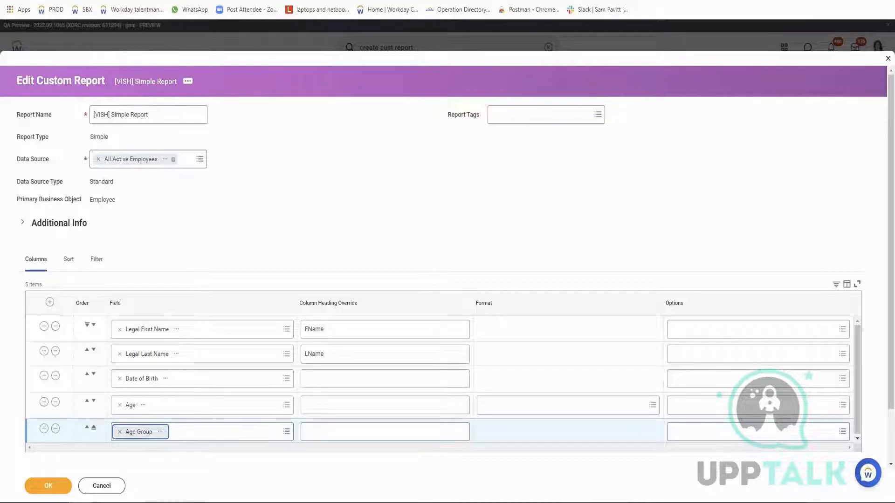
# Save the report definition, run the report and check the Age Group value of a worker without a date of birth.
pyautogui.click(50, 488)
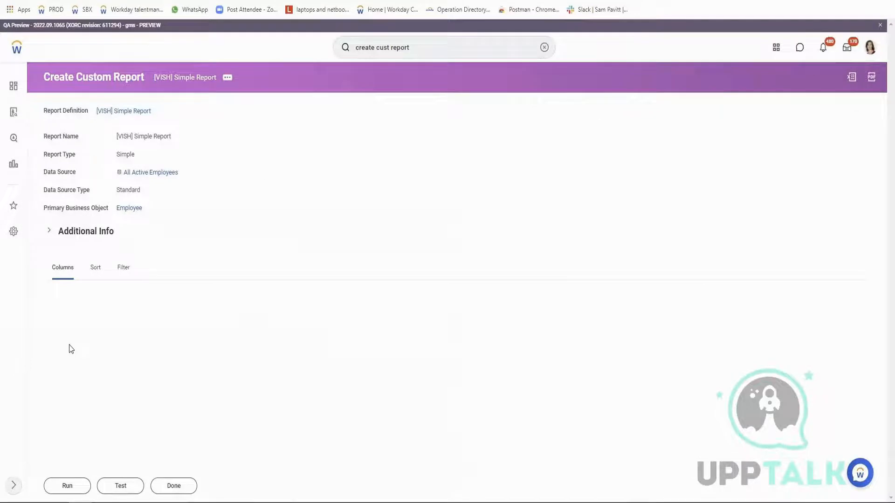
pyautogui.scroll(-1, 177, 405)
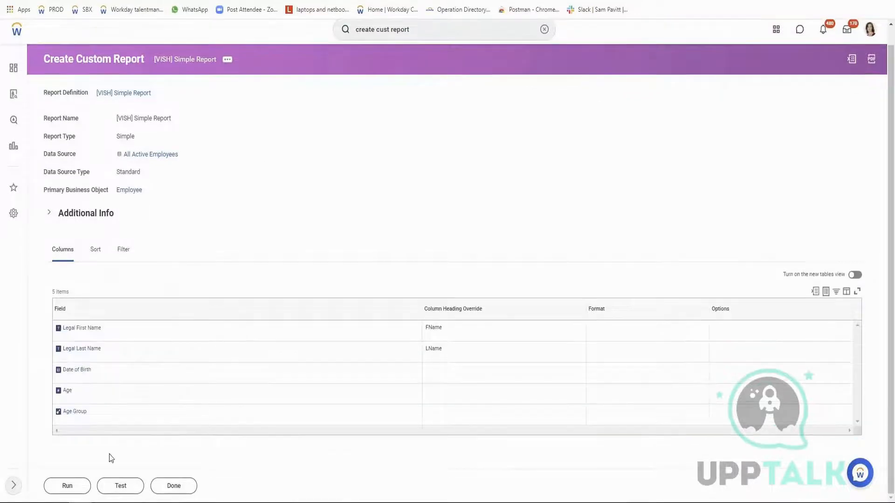
pyautogui.click(65, 486)
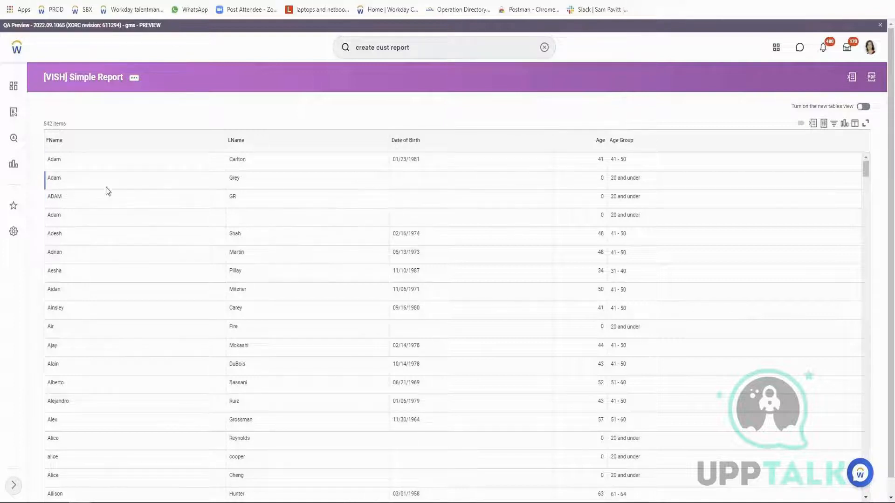
pyautogui.tripleClick(631, 178)
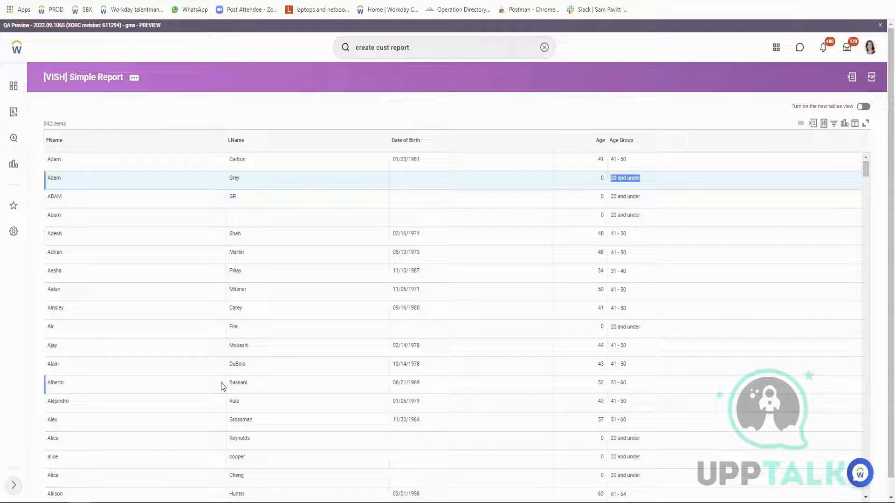
# Test the simple report from its related actions, and run the full report again to compare the output.
pyautogui.click(135, 82)
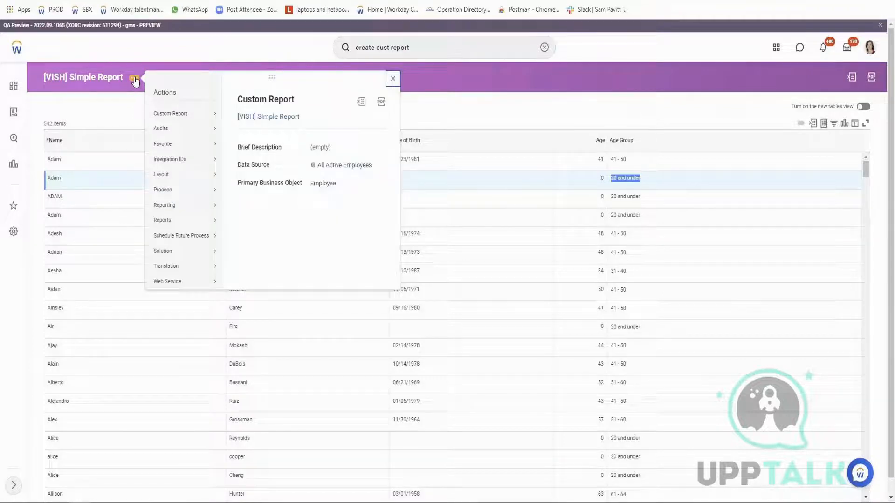
pyautogui.moveTo(175, 114)
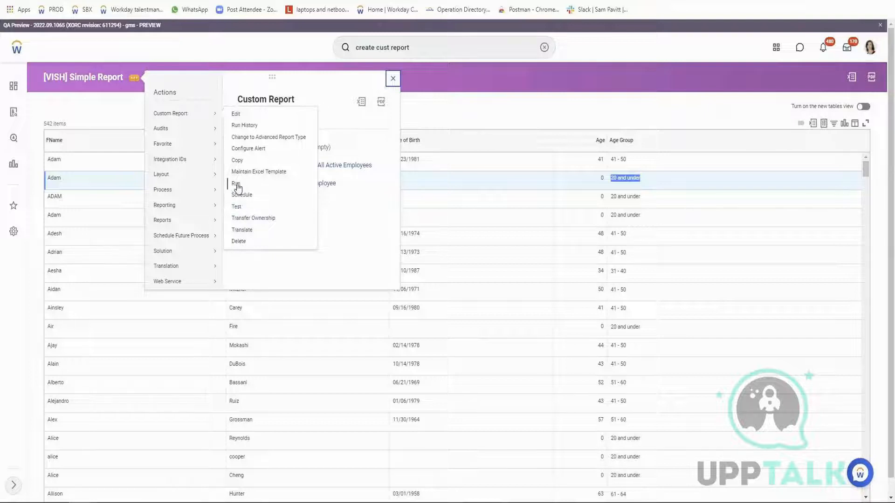
pyautogui.click(240, 206)
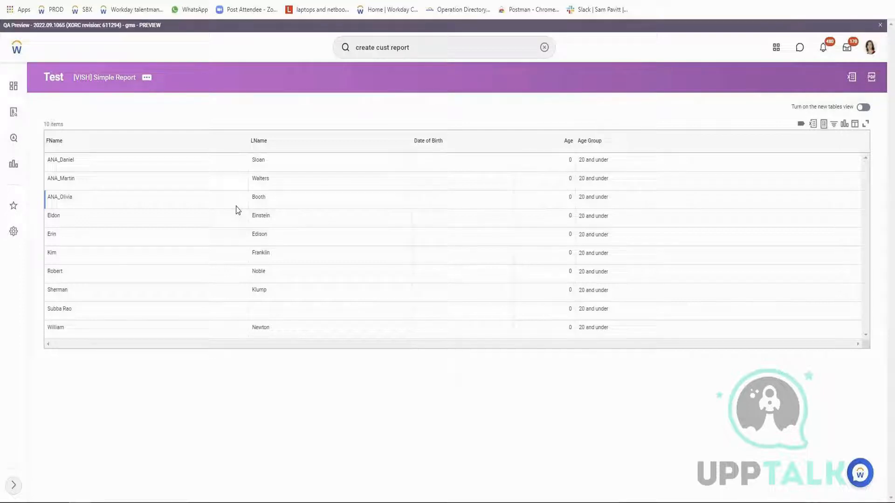
pyautogui.click(147, 77)
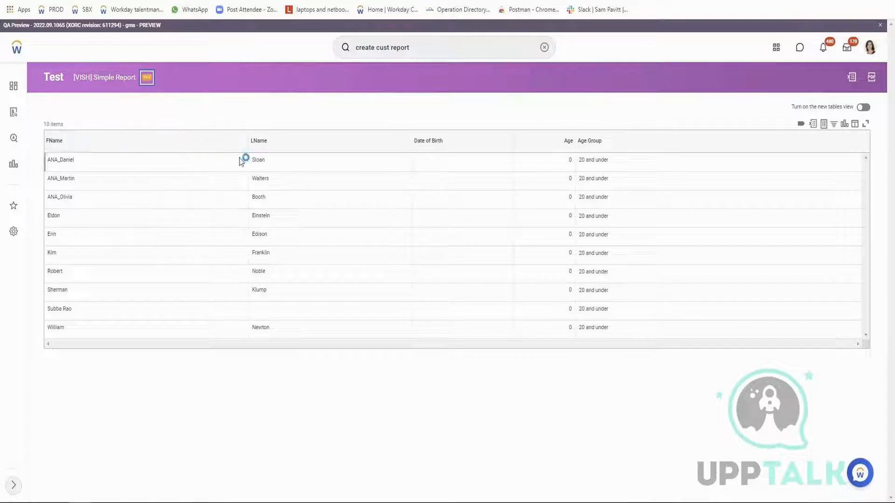
pyautogui.click(252, 183)
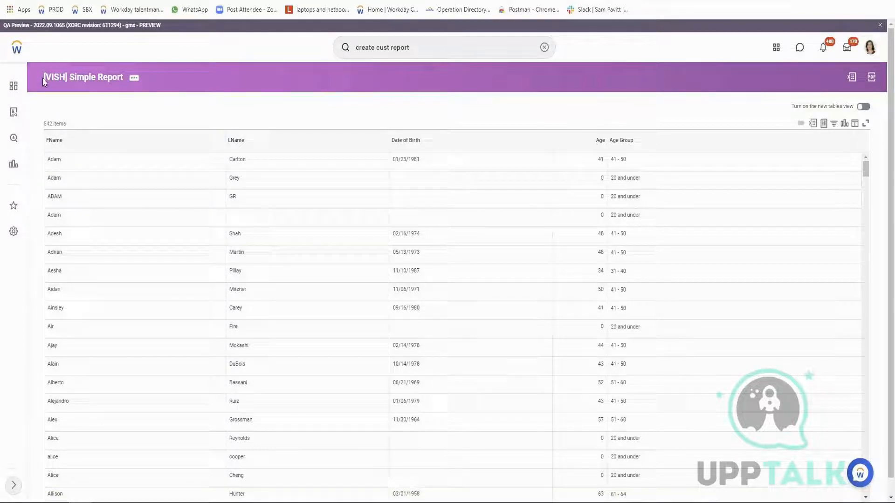
# Open the simple report's definition for editing from its related actions.
pyautogui.click(135, 78)
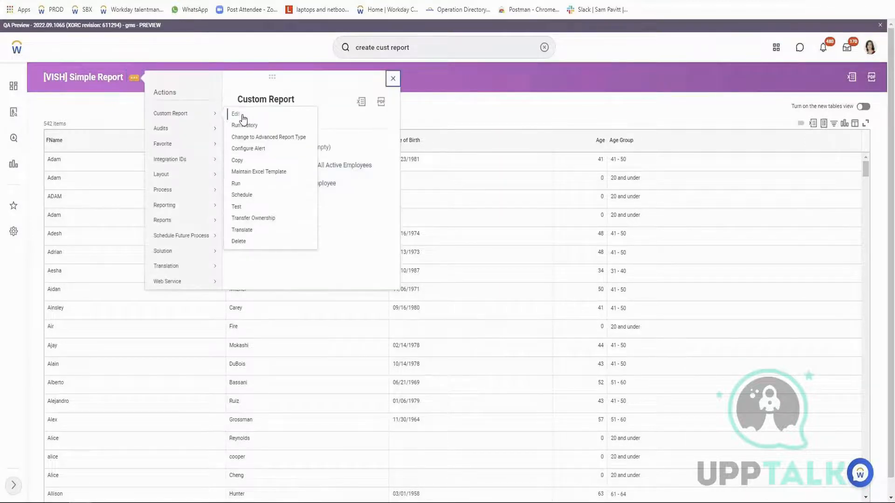
pyautogui.click(242, 117)
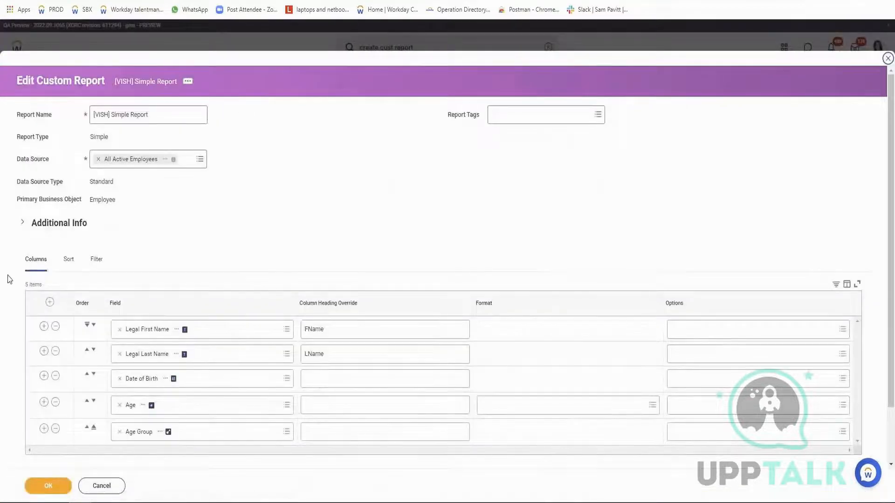
# Examine the number formats available for the Age column, both the frequently used ones and the full list.
pyautogui.scroll(-1, 261, 289)
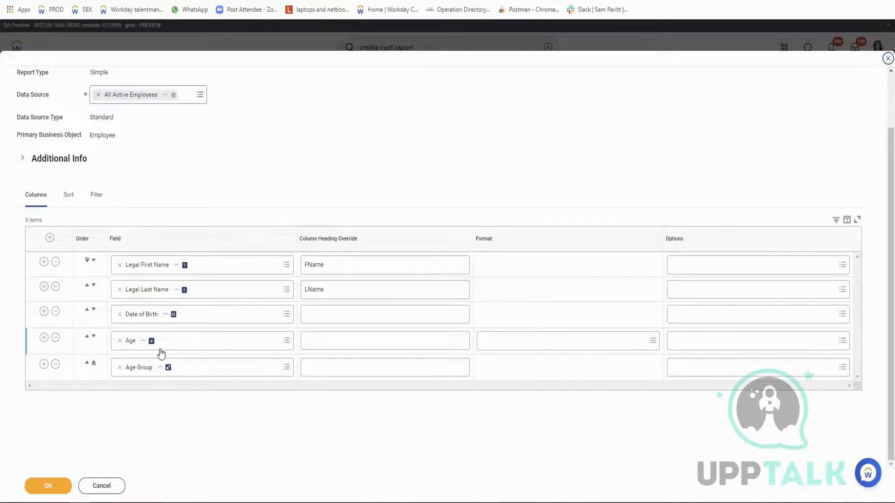
pyautogui.click(500, 344)
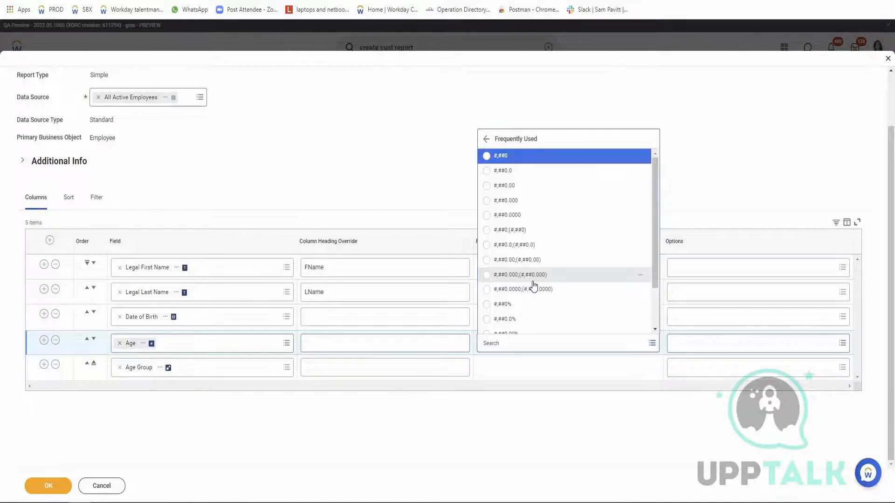
pyautogui.scroll(-1, 553, 305)
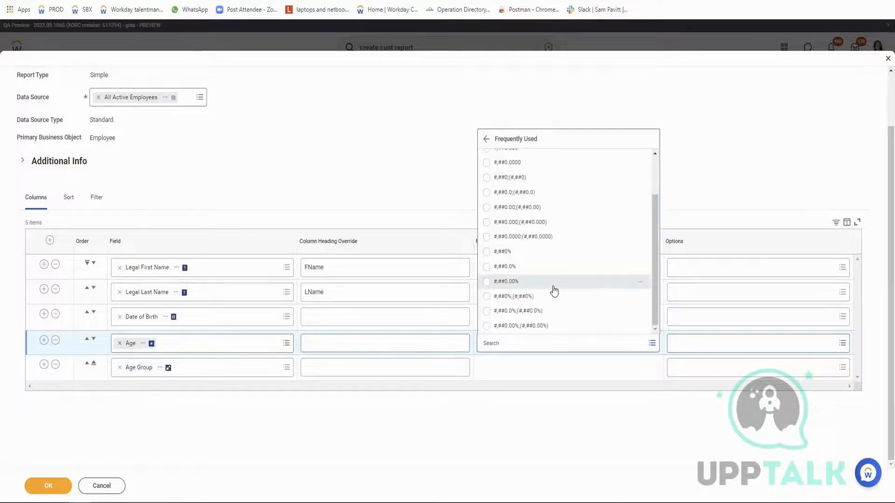
pyautogui.click(486, 139)
pyautogui.click(504, 297)
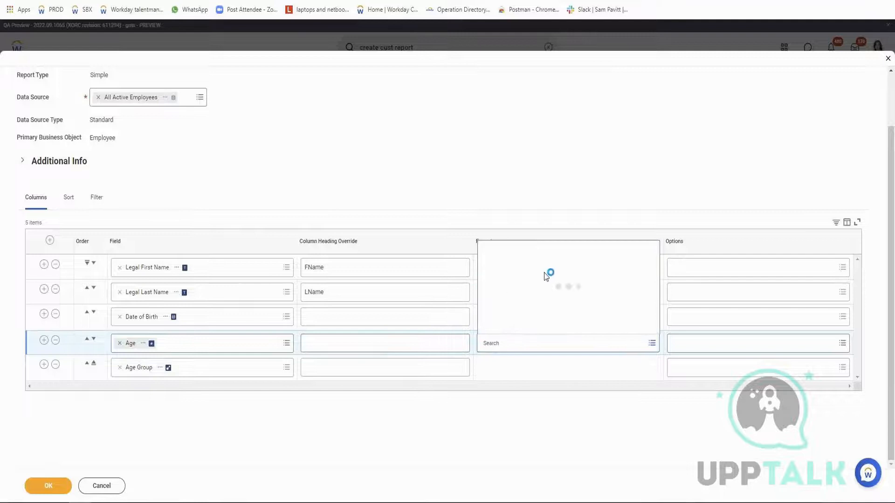
pyautogui.scroll(-10, 551, 273)
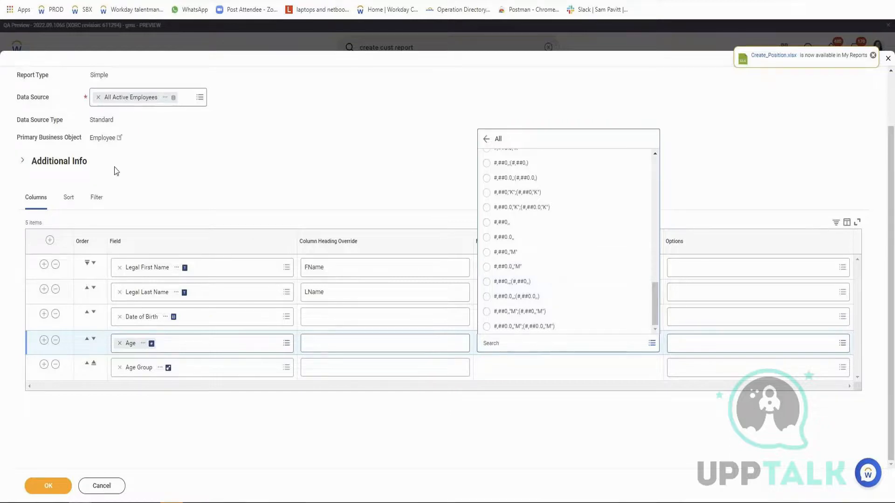
pyautogui.click(412, 164)
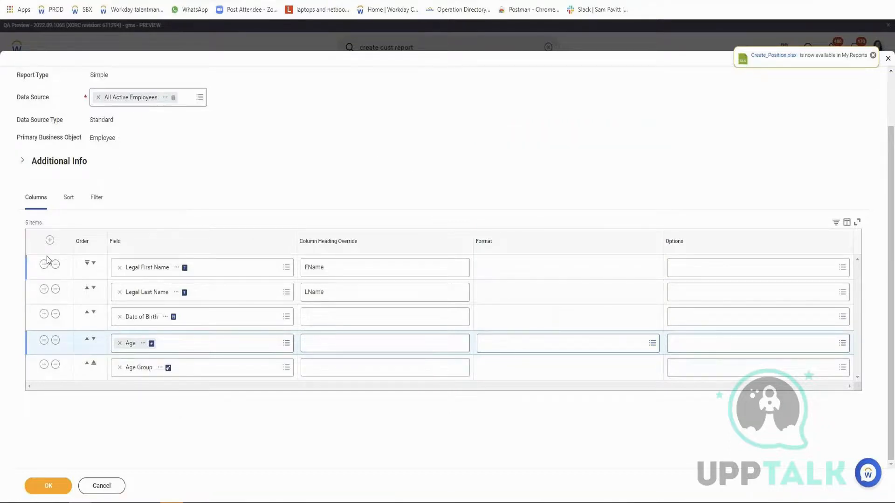
# Insert a column row below Legal Last Name using the Employee ID field.
pyautogui.click(44, 289)
pyautogui.click(158, 317)
pyautogui.write('Employee ID')
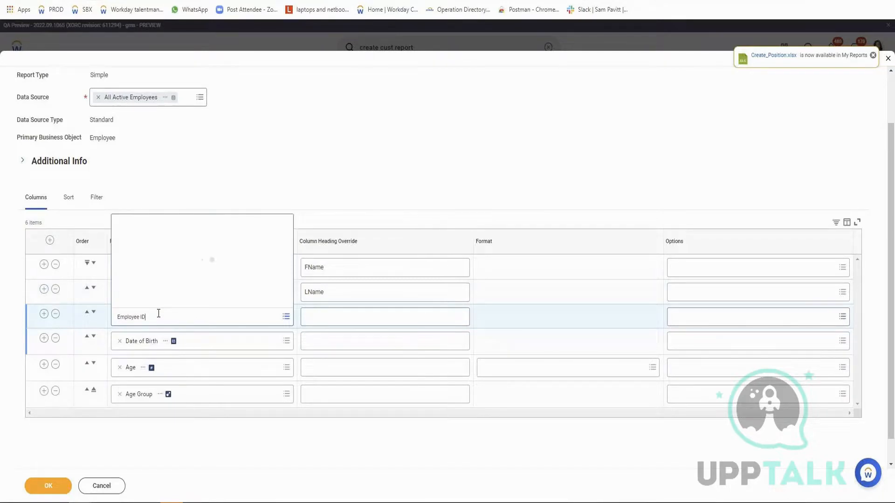
pyautogui.click(158, 268)
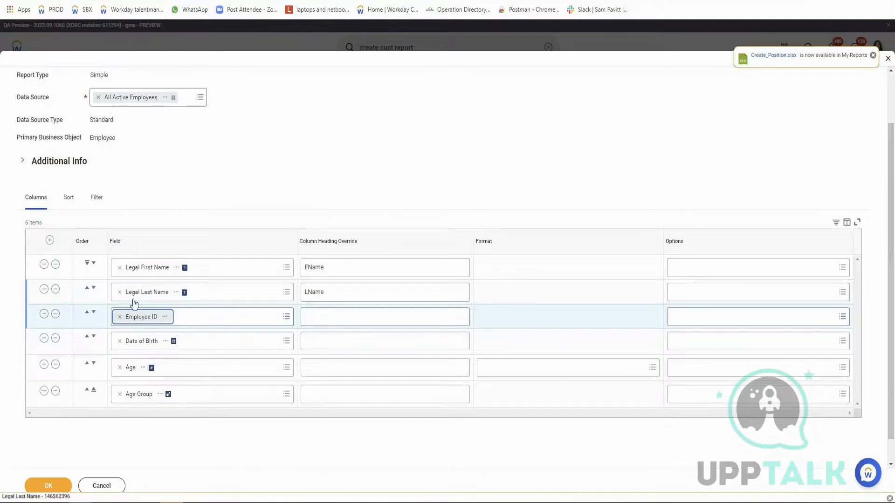
# Add a sort row to the report using Employee ID from the fields on the report.
pyautogui.click(70, 200)
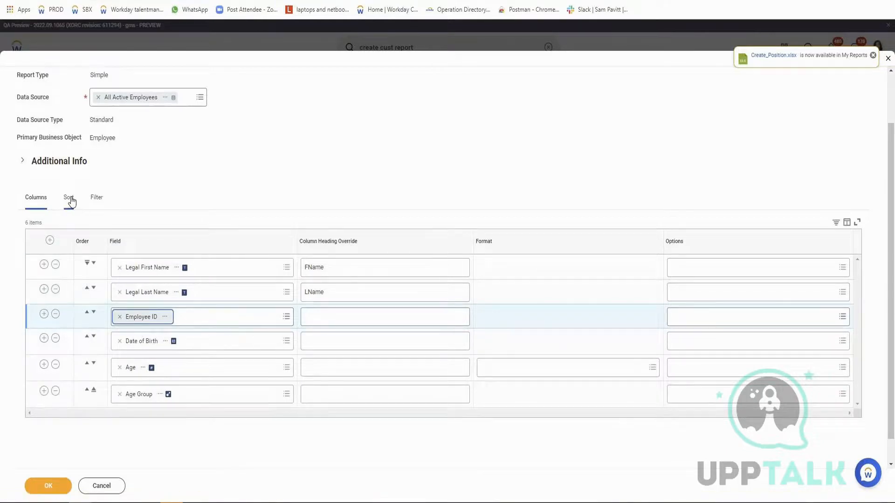
pyautogui.click(62, 334)
pyautogui.scroll(-1, 270, 292)
pyautogui.click(259, 342)
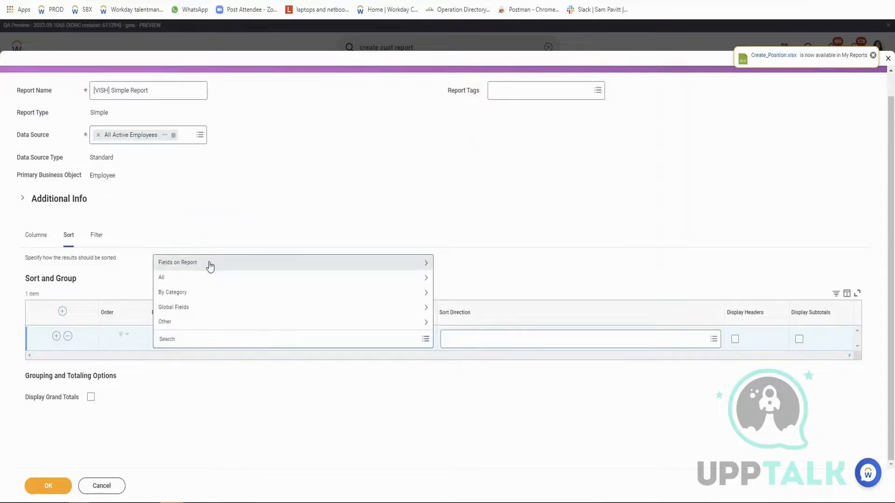
pyautogui.click(179, 269)
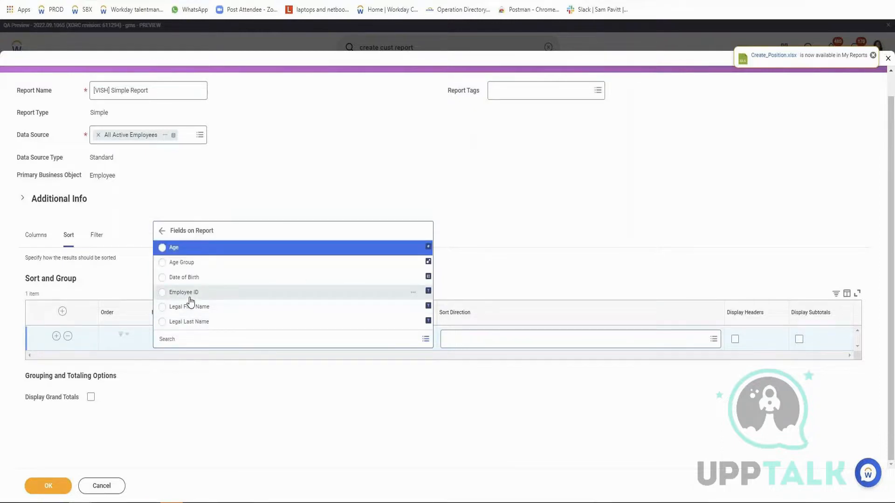
pyautogui.click(189, 295)
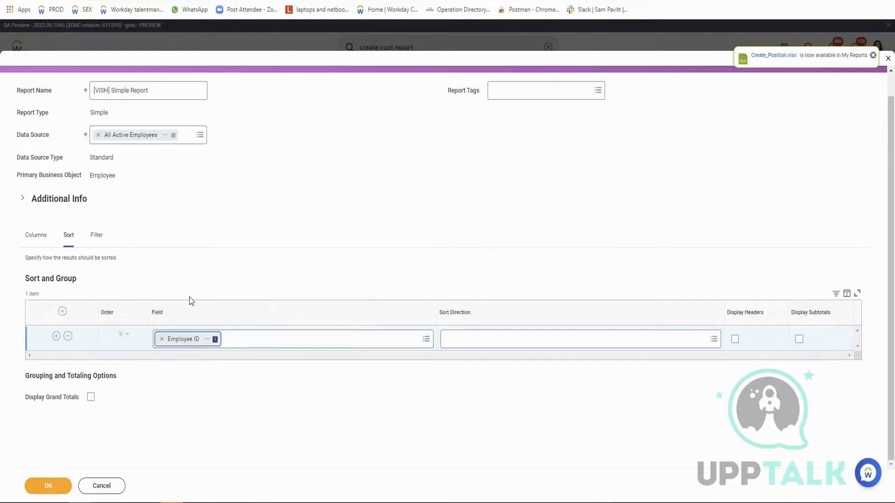
# Set the Employee ID sort direction to Alphabetical - Descending.
pyautogui.click(585, 342)
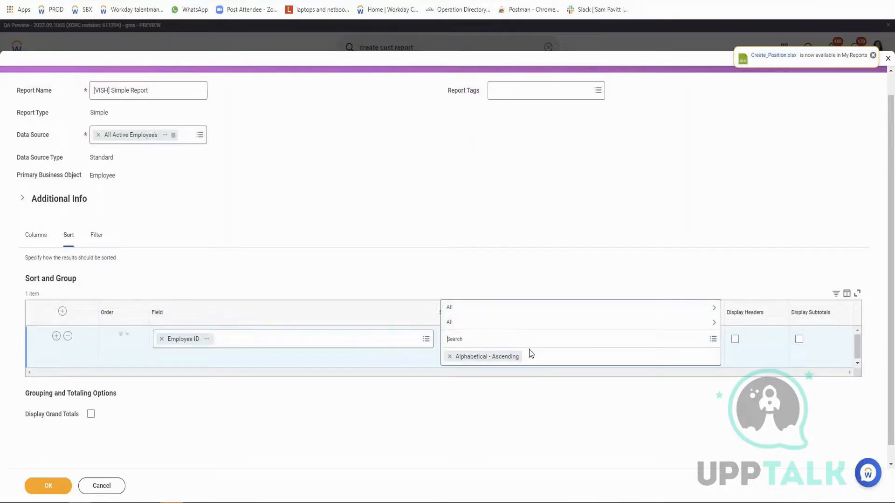
pyautogui.click(490, 312)
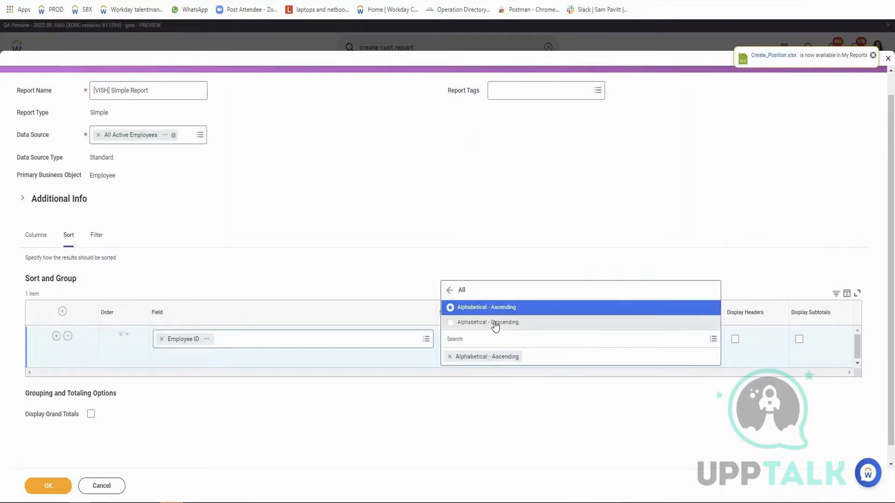
pyautogui.click(495, 325)
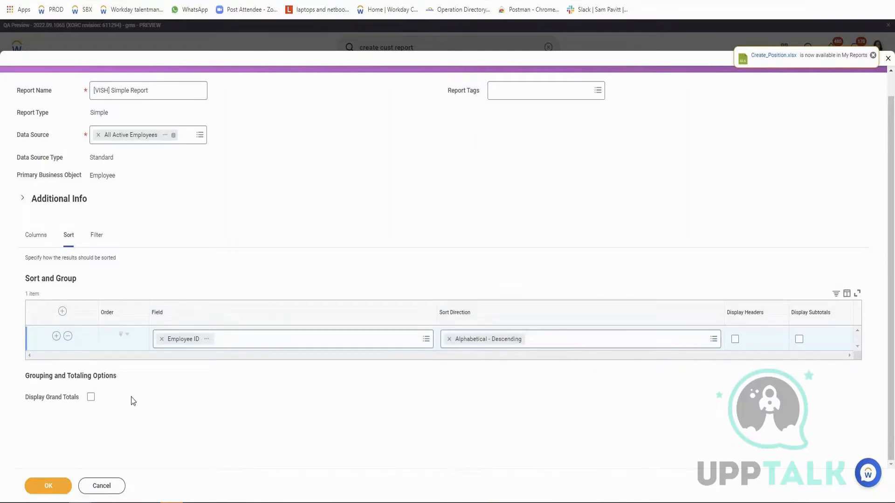
# Save the report definition, run the report and check the Employee ID sort order and the date of birth and age columns.
pyautogui.click(62, 484)
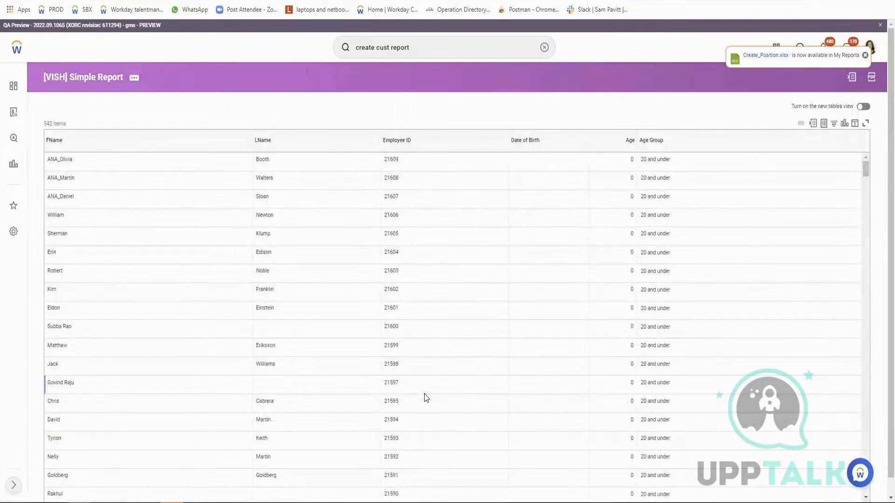
pyautogui.doubleClick(391, 159)
pyautogui.doubleClick(393, 180)
pyautogui.click(393, 203)
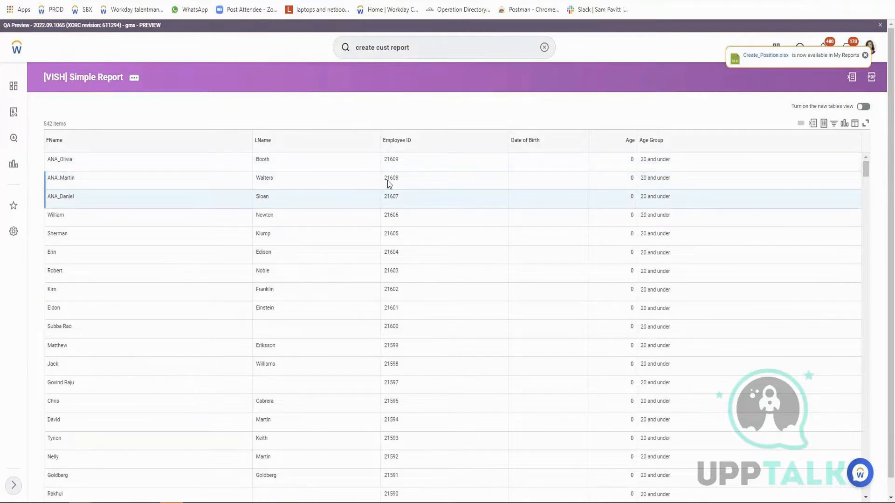
pyautogui.moveTo(674, 236)
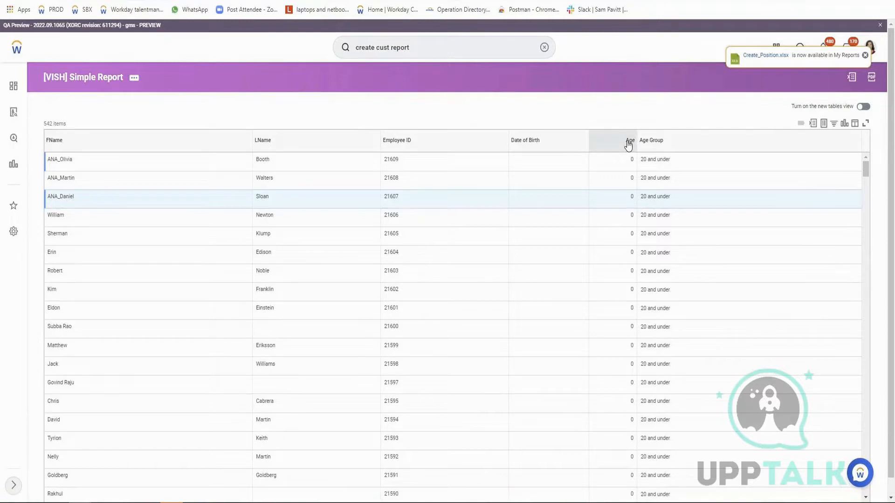
pyautogui.scroll(-5, 621, 314)
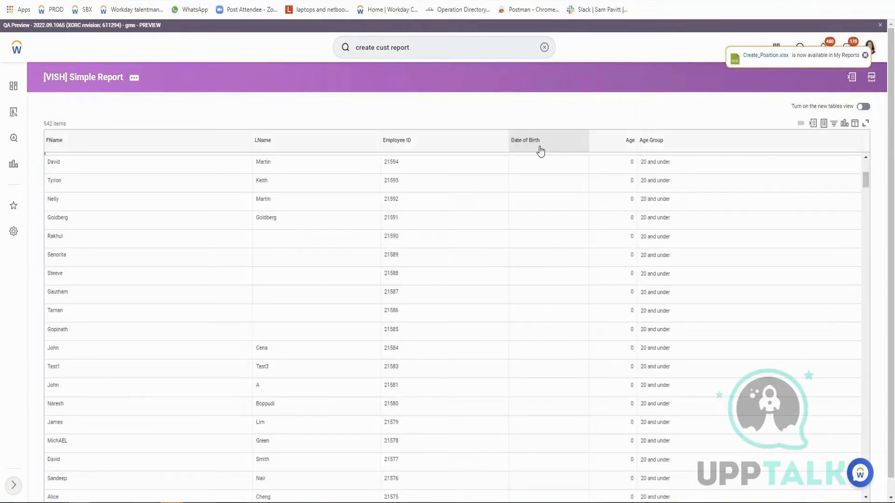
pyautogui.scroll(3, 327, 258)
pyautogui.scroll(2, 328, 261)
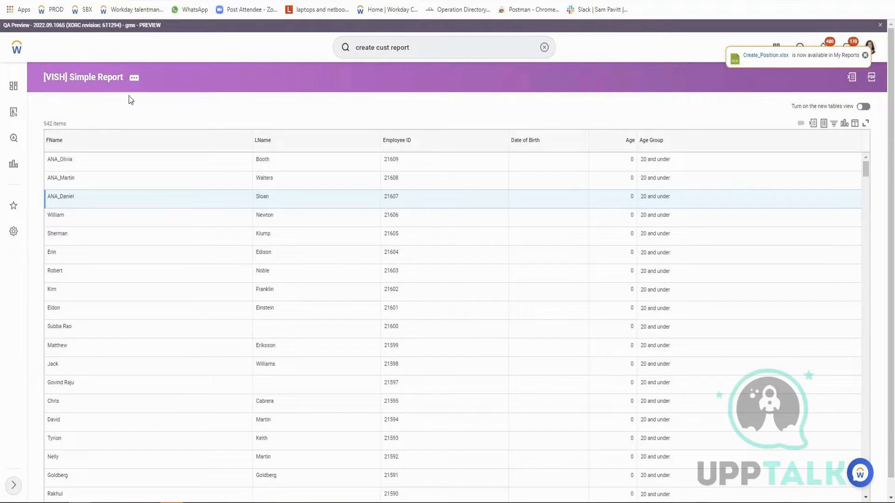
# Reopen the simple report's definition for editing and go to its filter settings.
pyautogui.click(135, 79)
pyautogui.click(249, 105)
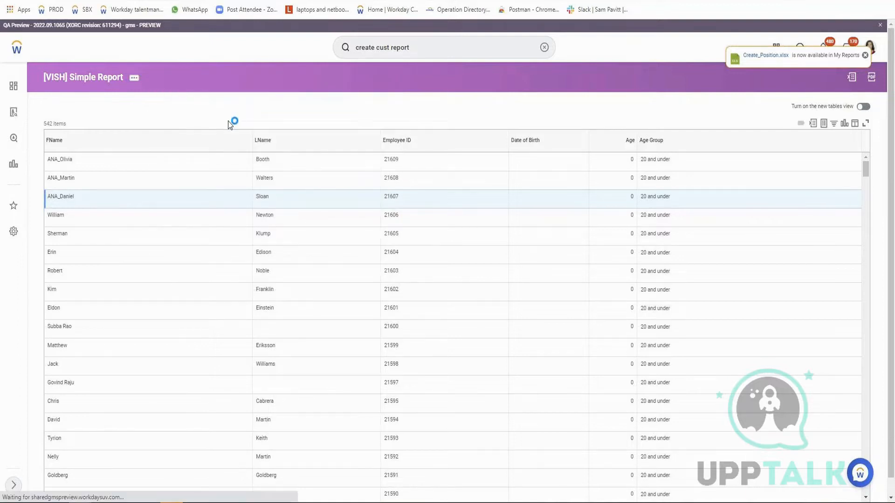
pyautogui.click(102, 264)
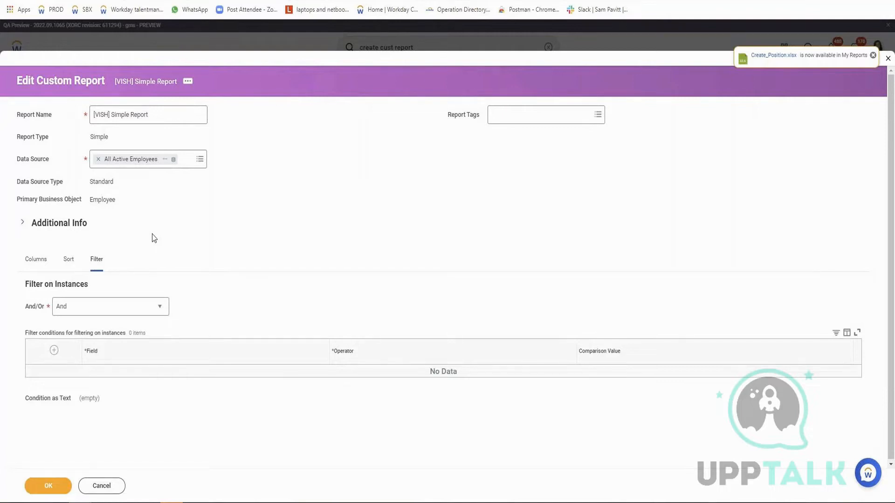
# Add an instance filter condition on the Age Group field with the operator "in the selection list".
pyautogui.click(55, 357)
pyautogui.click(156, 384)
pyautogui.write('age')
pyautogui.press('Return')
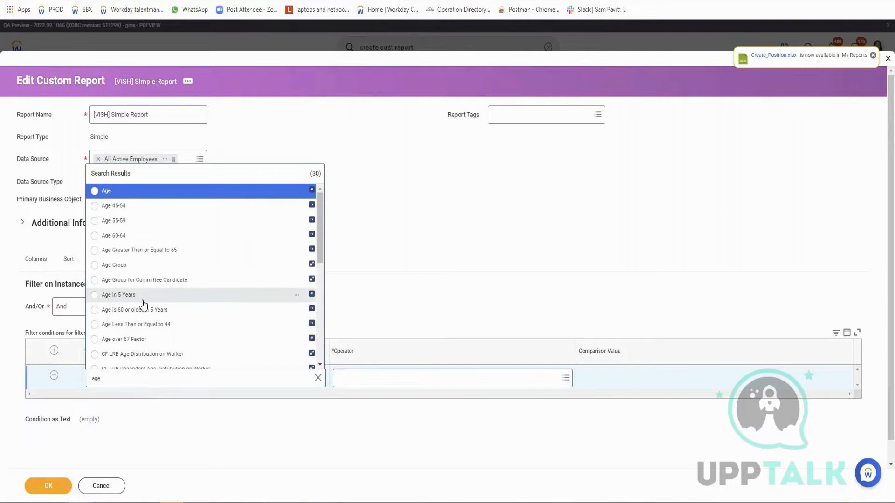
pyautogui.click(131, 266)
pyautogui.click(395, 368)
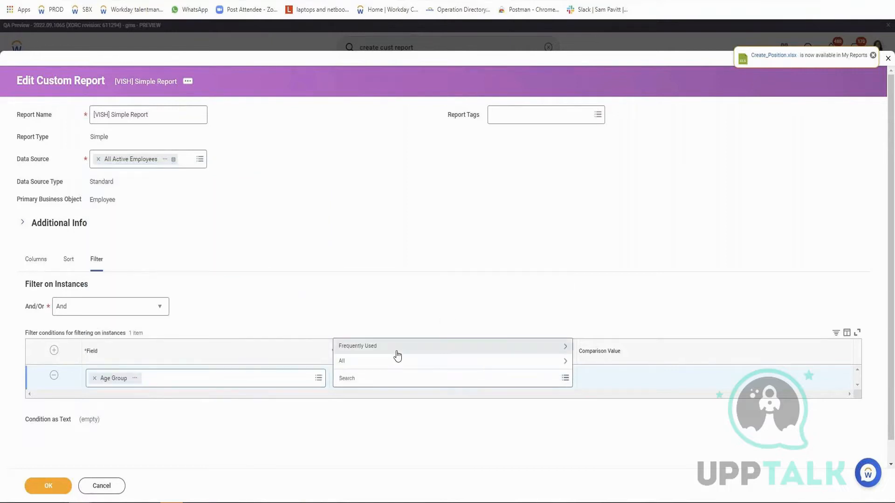
pyautogui.click(396, 317)
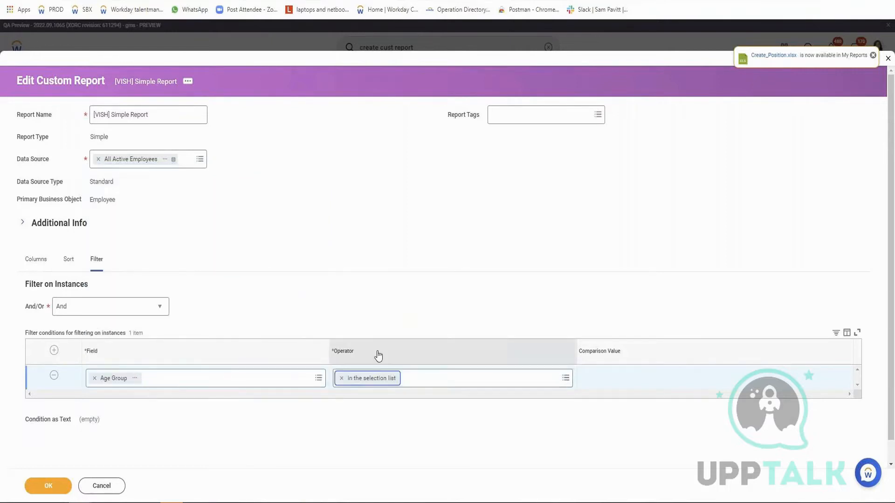
# Choose 41 - 50 and 31 - 40 as the comparison values of the Age Group filter condition.
pyautogui.click(660, 378)
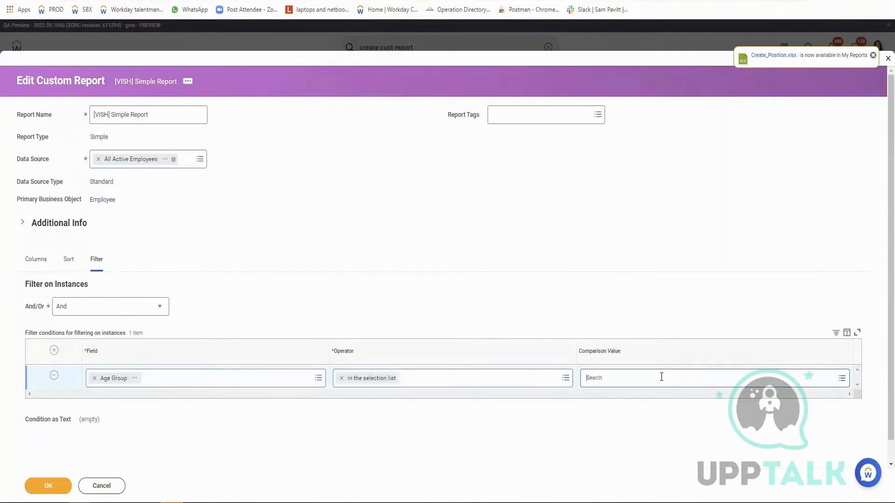
pyautogui.click(590, 316)
pyautogui.click(590, 302)
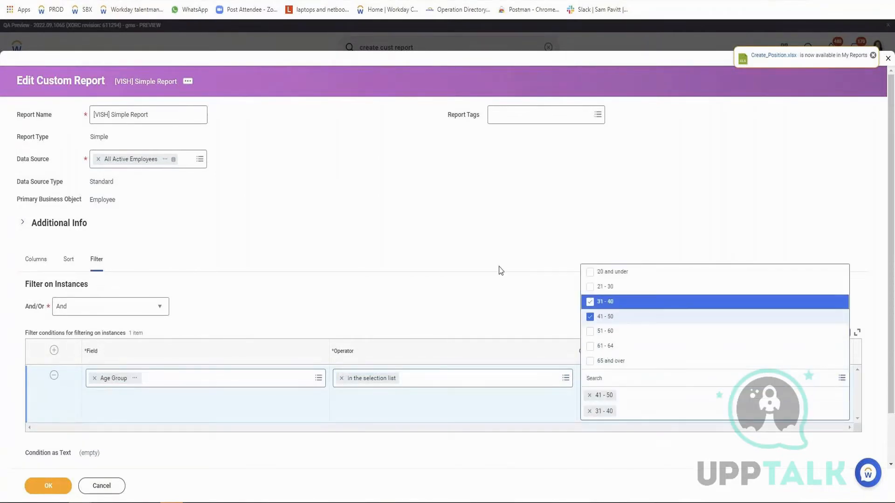
pyautogui.click(543, 296)
# Save the filtered definition, run the report and check the age groups and item count in the output.
pyautogui.click(52, 483)
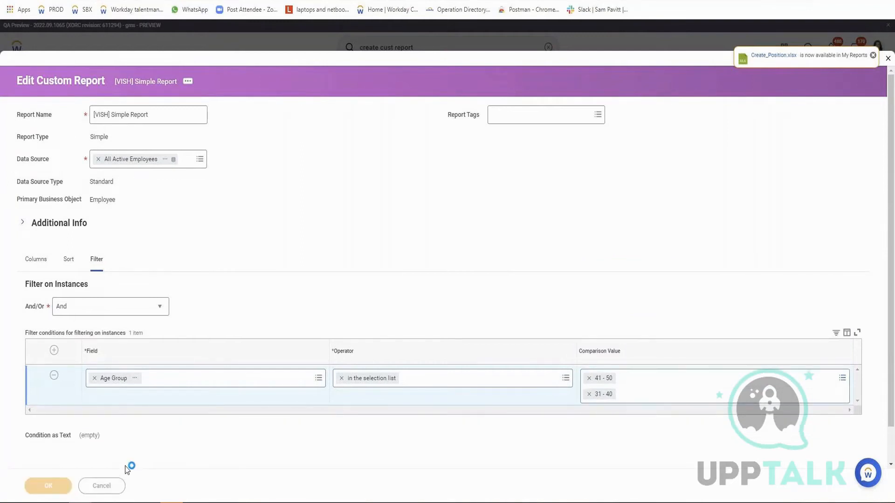
pyautogui.click(63, 492)
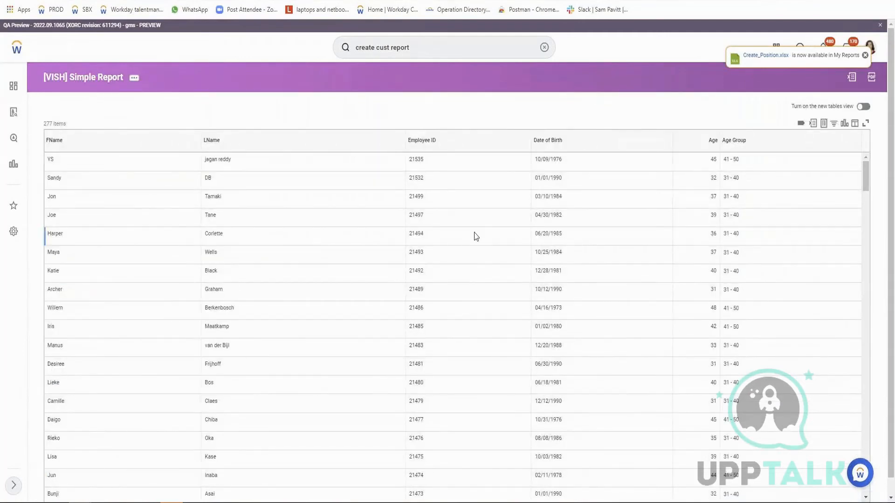
pyautogui.click(726, 160)
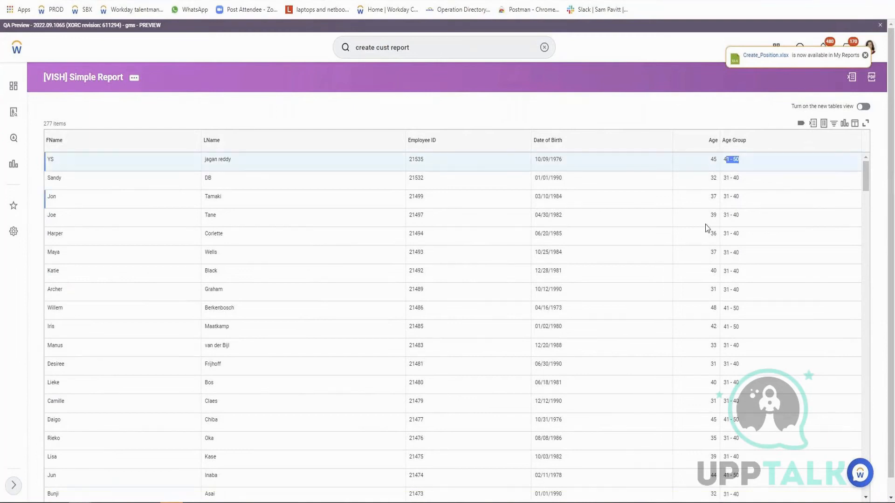
pyautogui.scroll(-5, 703, 356)
pyautogui.scroll(-5, 703, 357)
pyautogui.moveTo(44, 124)
pyautogui.mouseDown()
pyautogui.moveTo(62, 125)
pyautogui.moveTo(53, 127)
pyautogui.mouseUp()
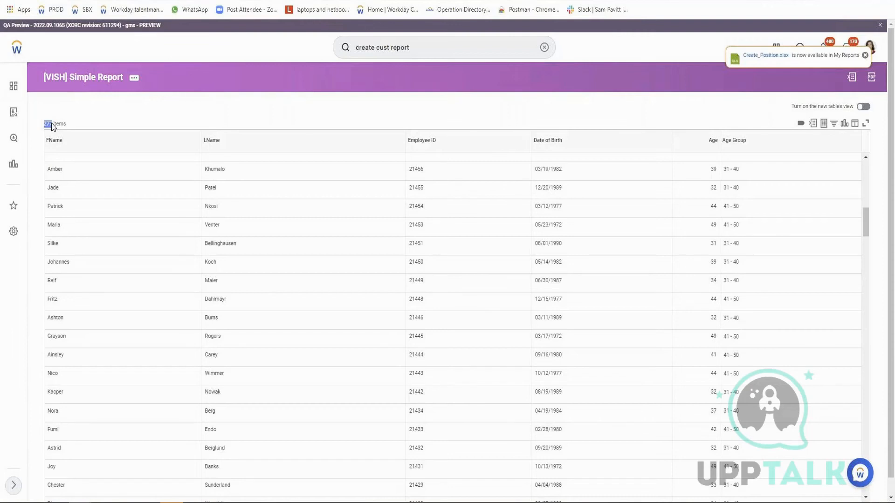
pyautogui.scroll(3, 37, 253)
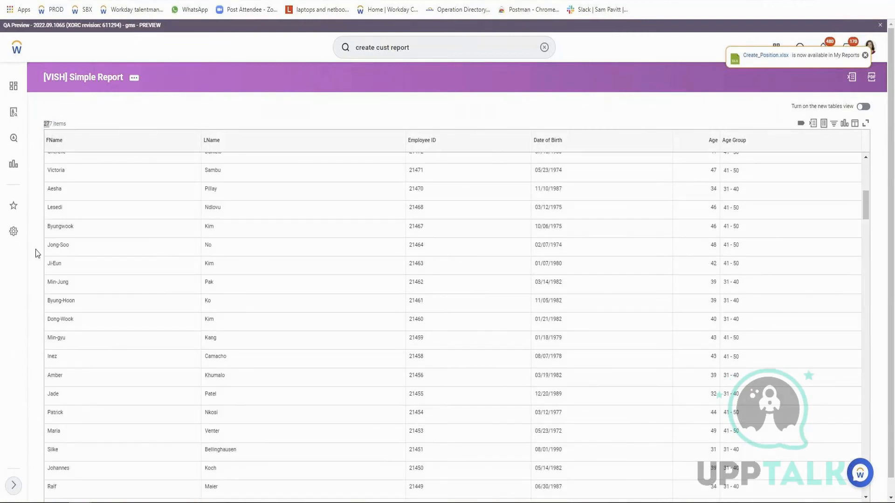